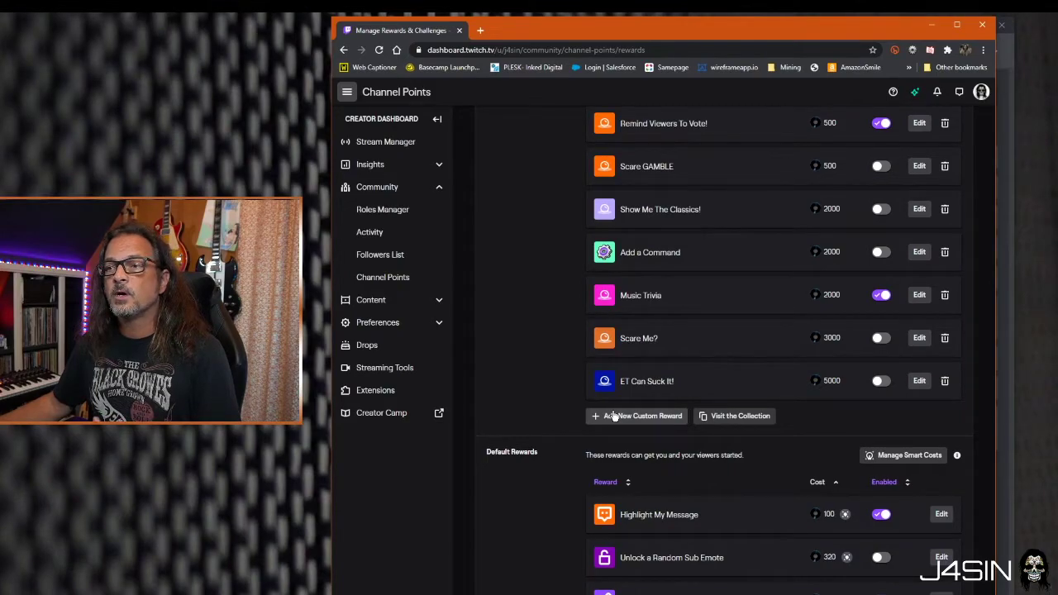
- Start a new custom channel points reward named "Scare" with a cost of 500
{"action": "scroll", "coordinate": [557, 392], "scroll_direction": "up", "scroll_amount": 3}
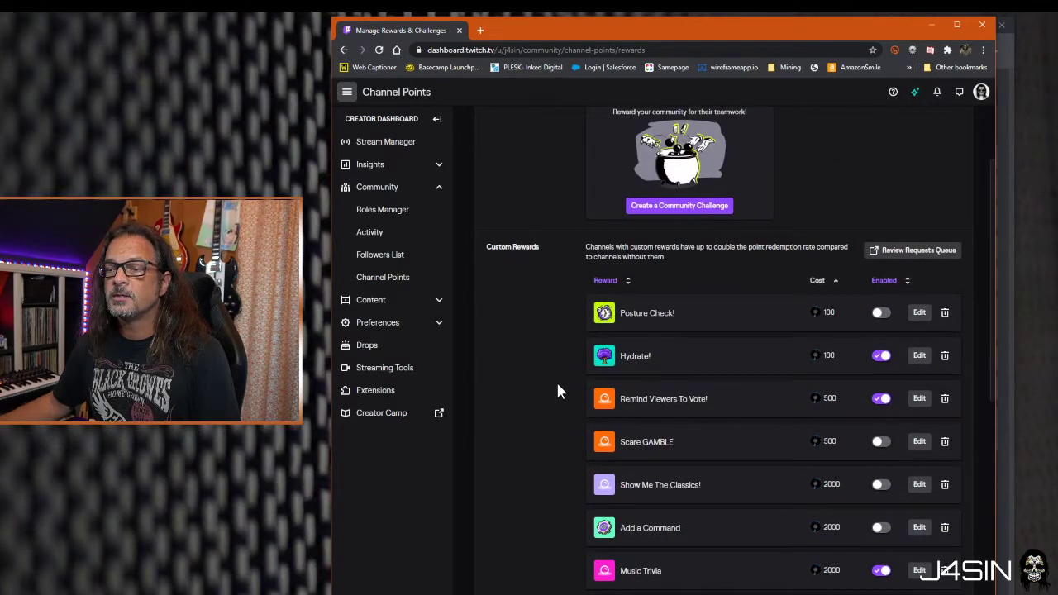
{"action": "scroll", "coordinate": [557, 393], "scroll_direction": "down", "scroll_amount": 2}
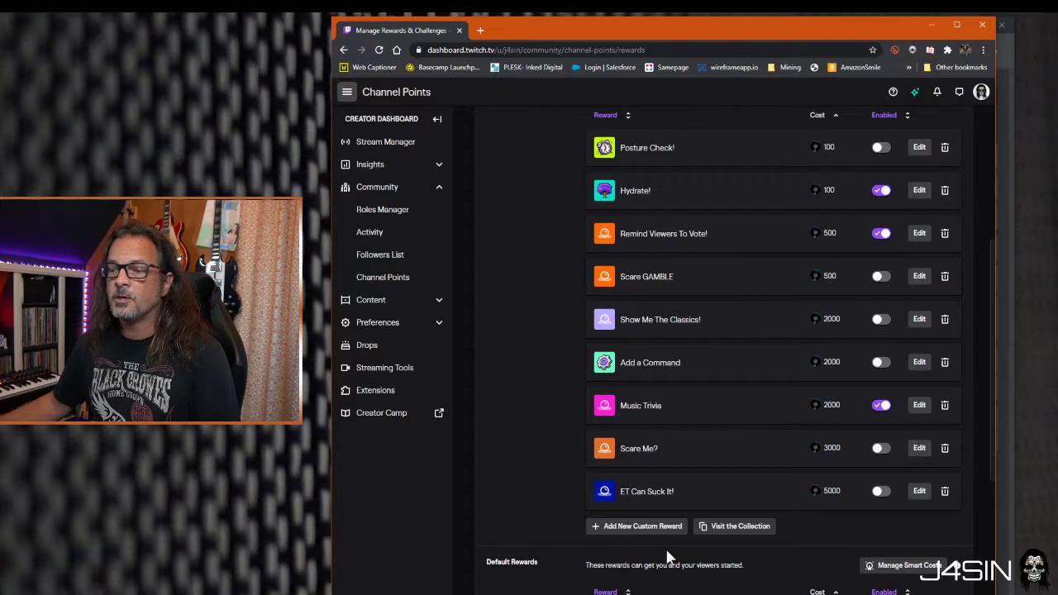
{"action": "left_click", "coordinate": [645, 526]}
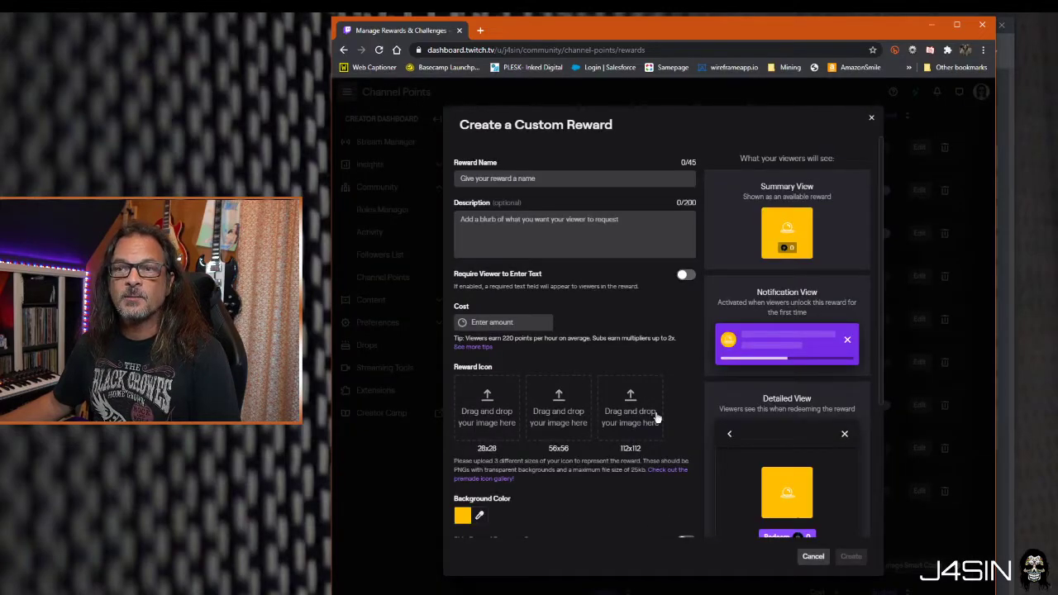
{"action": "left_click", "coordinate": [575, 179]}
{"action": "type", "text": "S"}
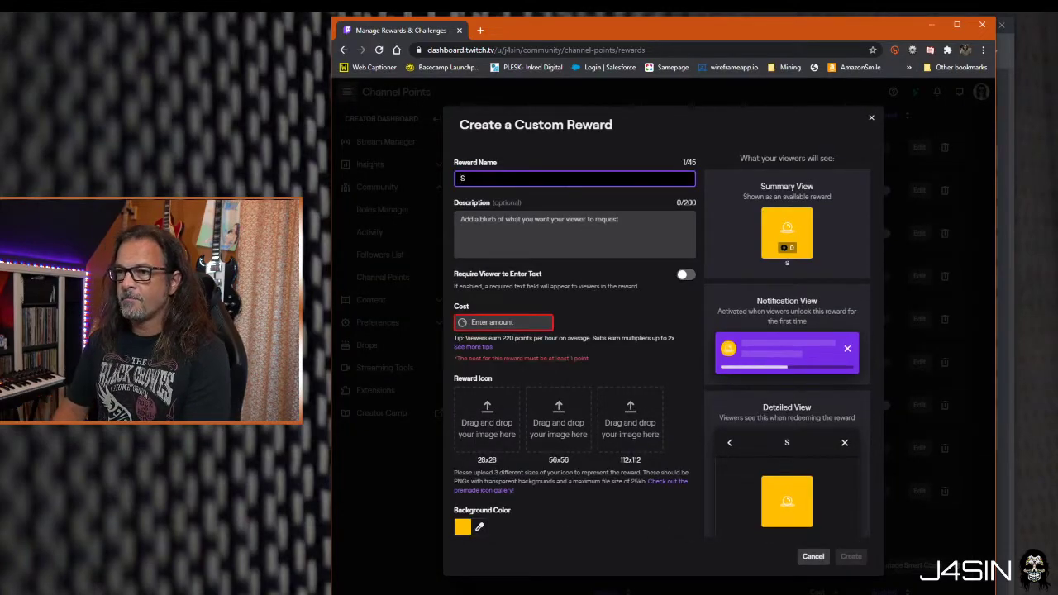
{"action": "type", "text": "care"}
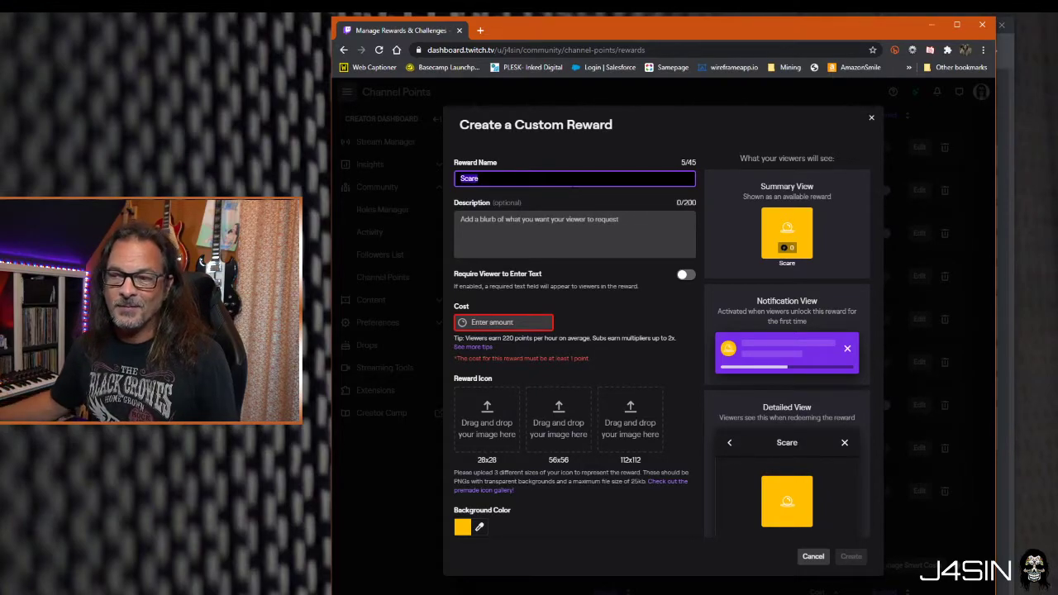
{"action": "left_click", "coordinate": [503, 323]}
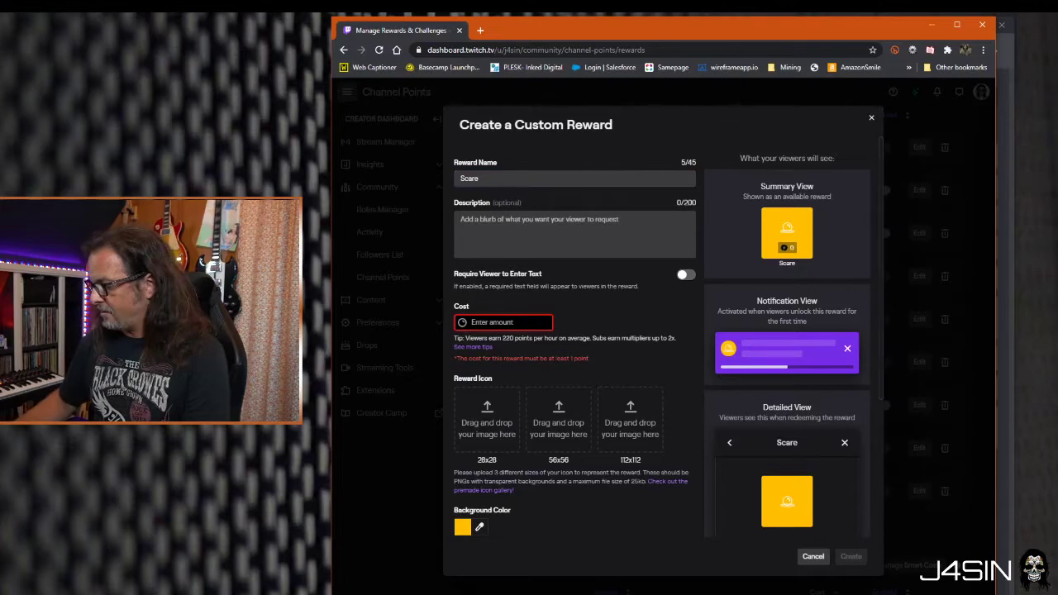
{"action": "type", "text": "500"}
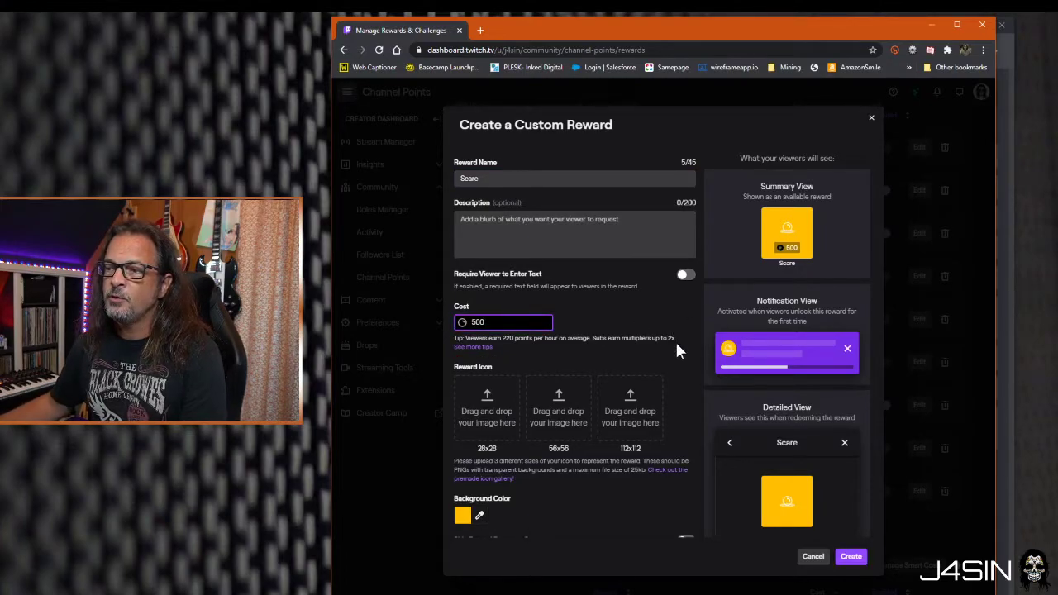
- Let the reward skip the requests queue, enable a 13-minute redemption cooldown, and create the reward
{"action": "scroll", "coordinate": [676, 345], "scroll_direction": "down", "scroll_amount": 3}
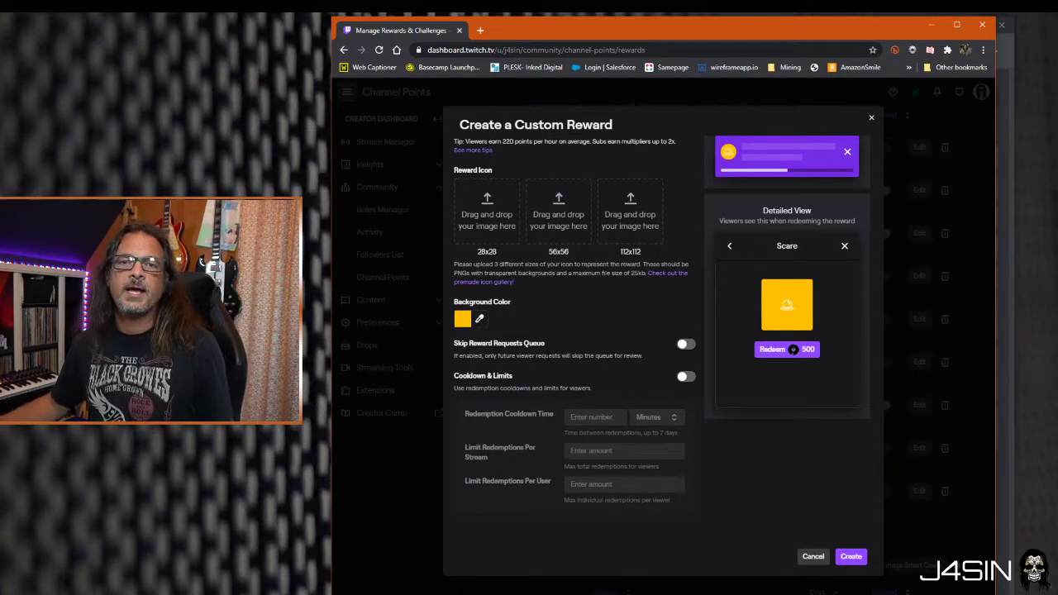
{"action": "left_click", "coordinate": [686, 344]}
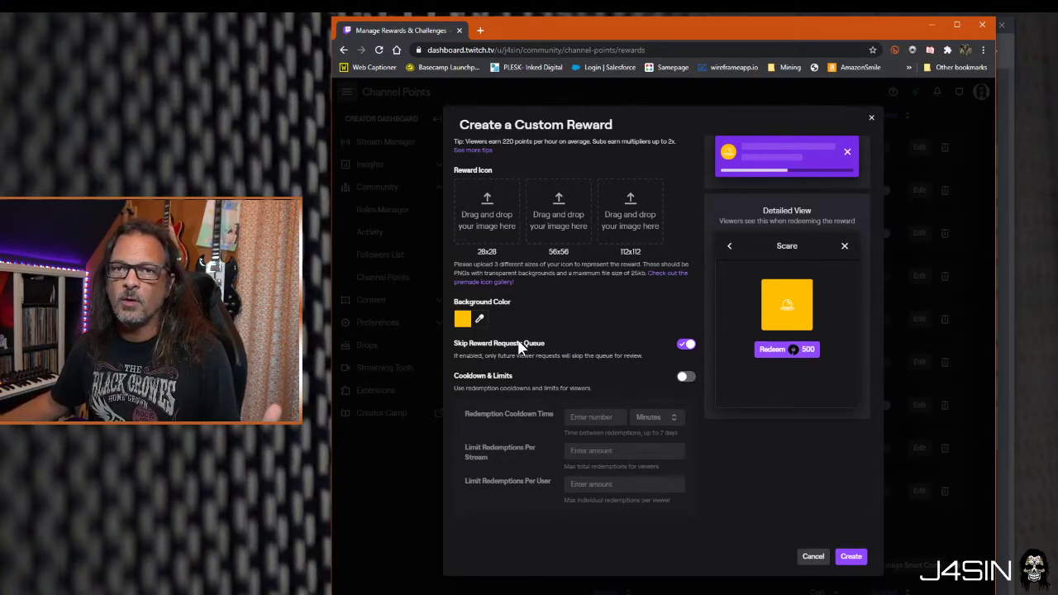
{"action": "left_click", "coordinate": [686, 378]}
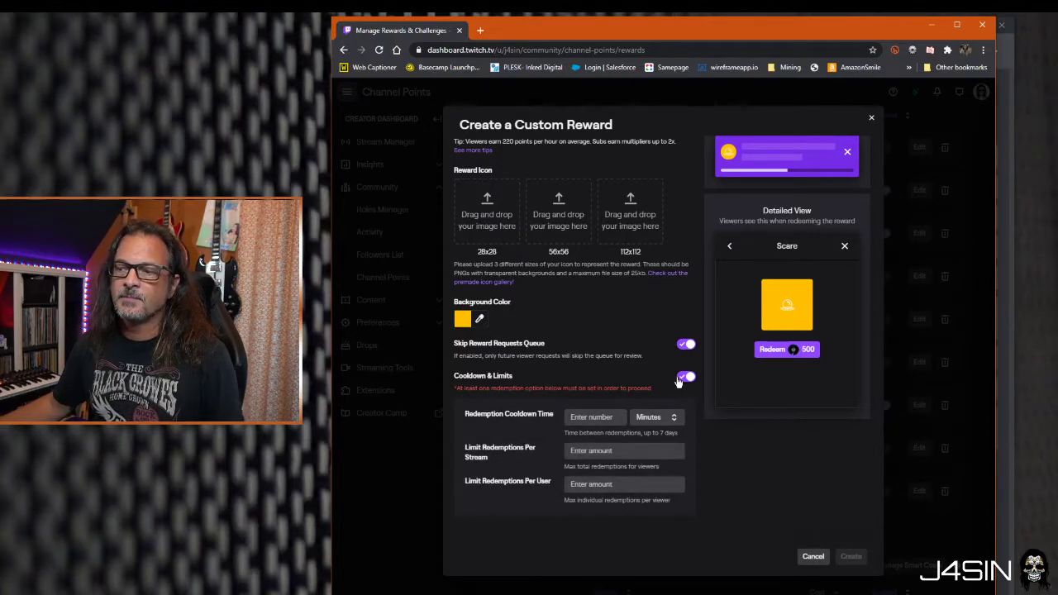
{"action": "left_click", "coordinate": [597, 417]}
{"action": "type", "text": "13"}
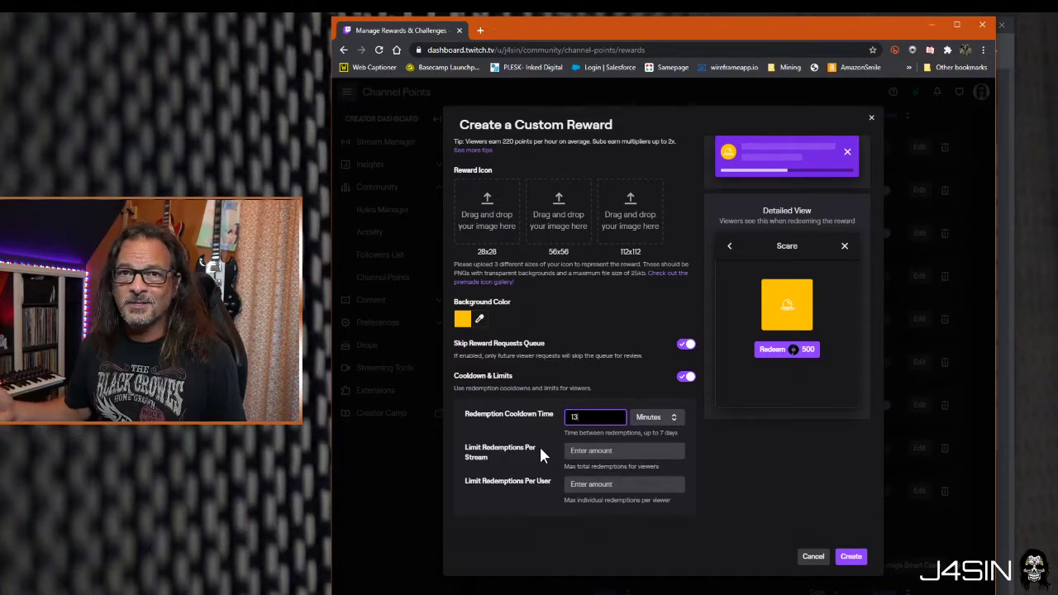
{"action": "key", "text": "Return"}
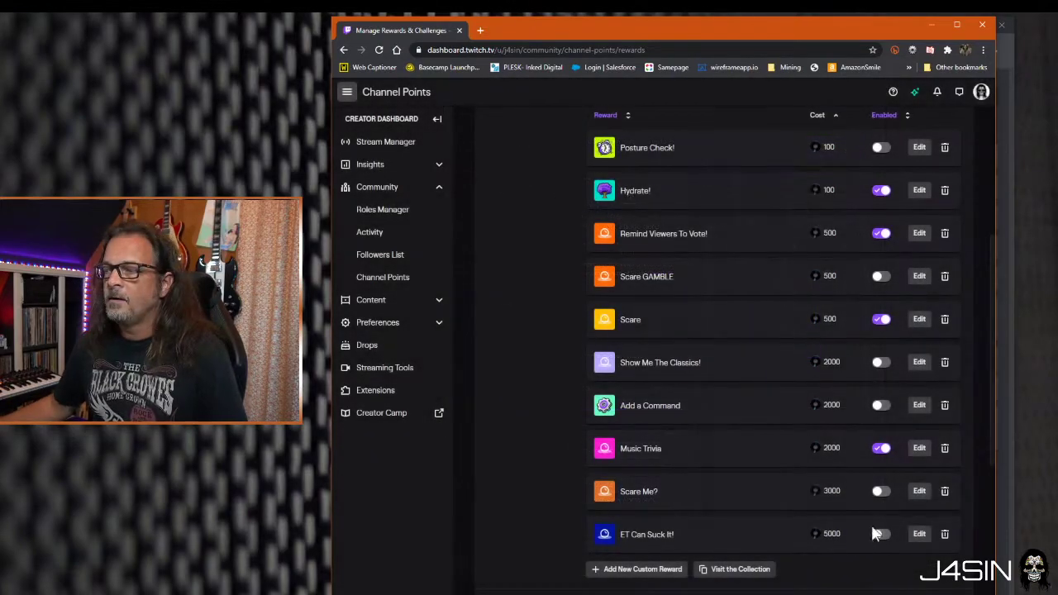
- Switch to Firebot and start a new event named "Scare" that triggers on Channel Reward Redemption
{"action": "left_click", "coordinate": [1014, 383]}
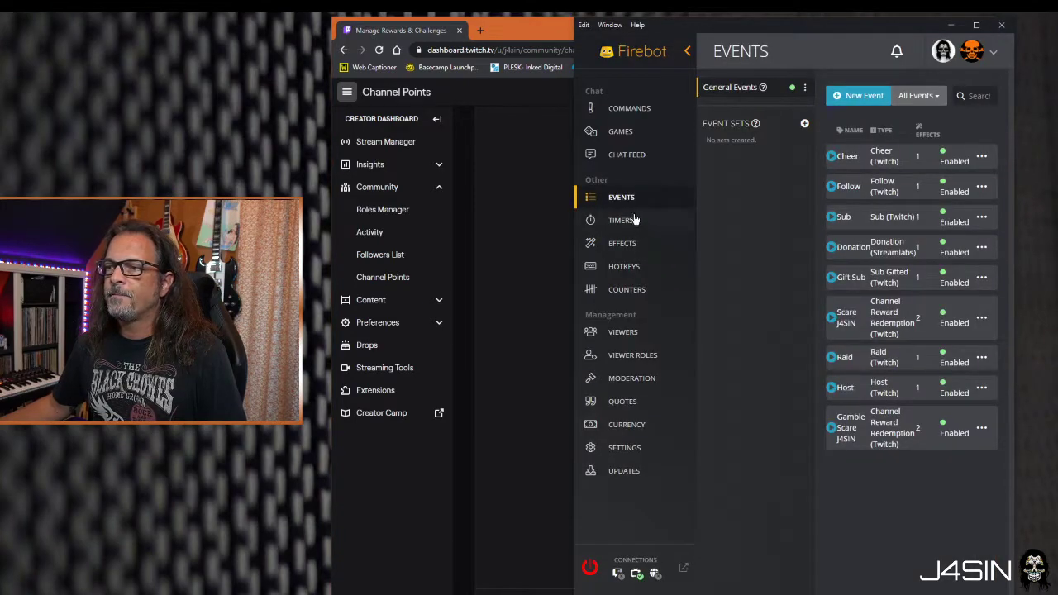
{"action": "left_click", "coordinate": [859, 95]}
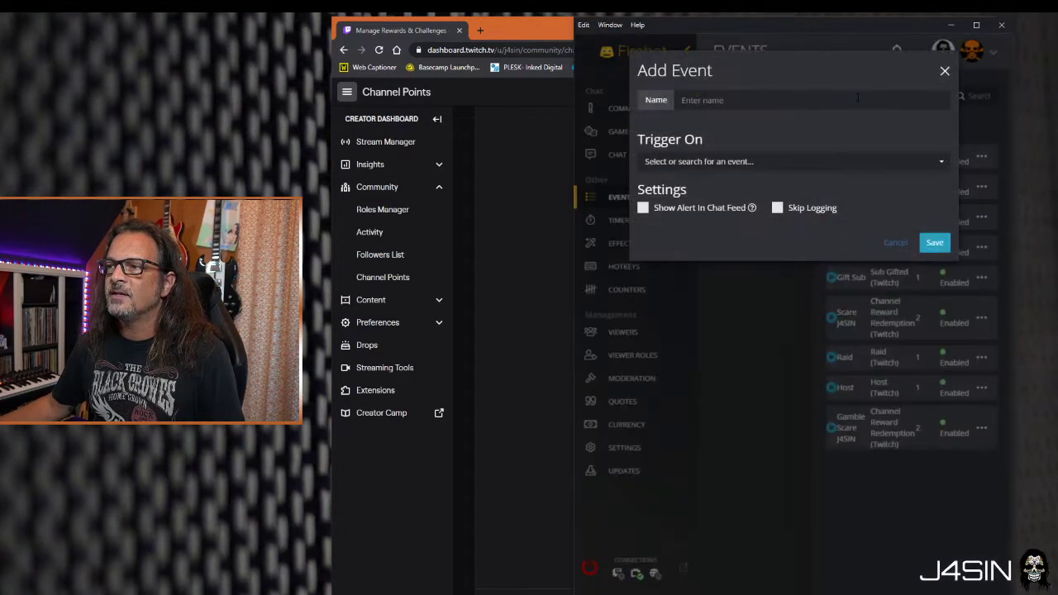
{"action": "left_click", "coordinate": [742, 102]}
{"action": "type", "text": "Scare"}
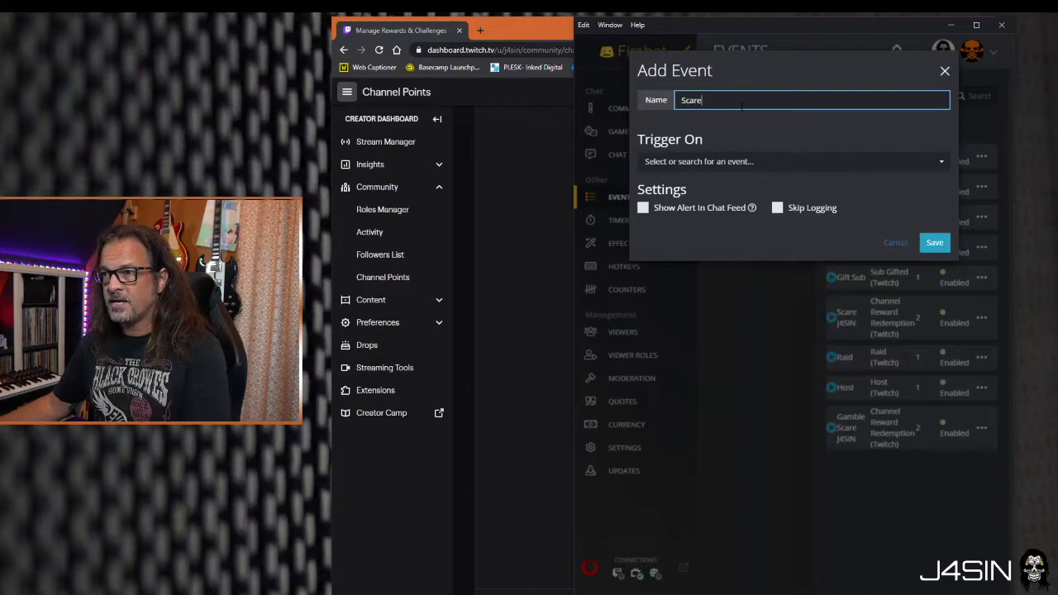
{"action": "left_click", "coordinate": [732, 161]}
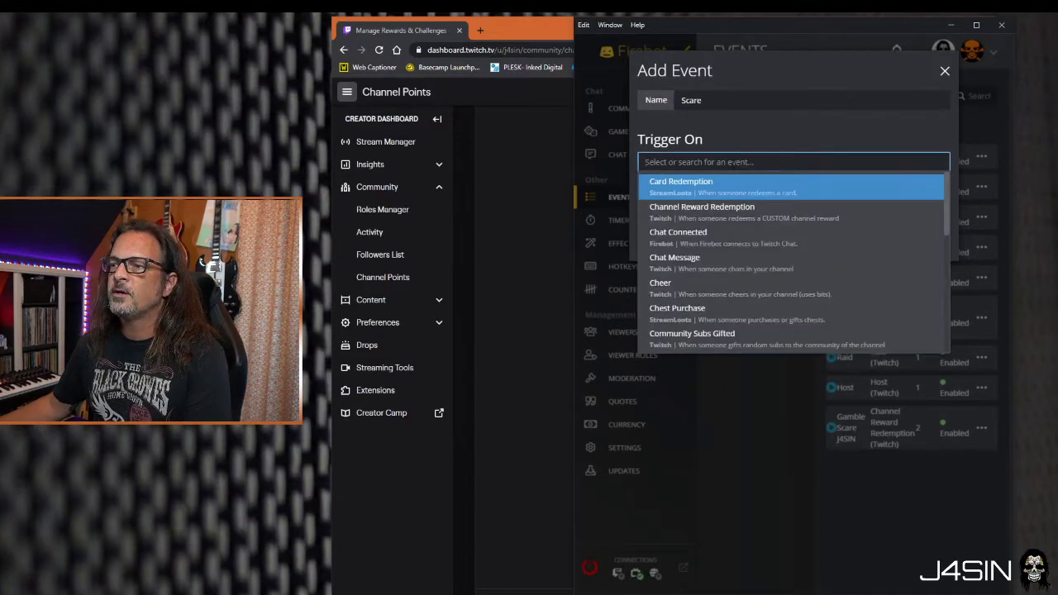
{"action": "left_click", "coordinate": [722, 219]}
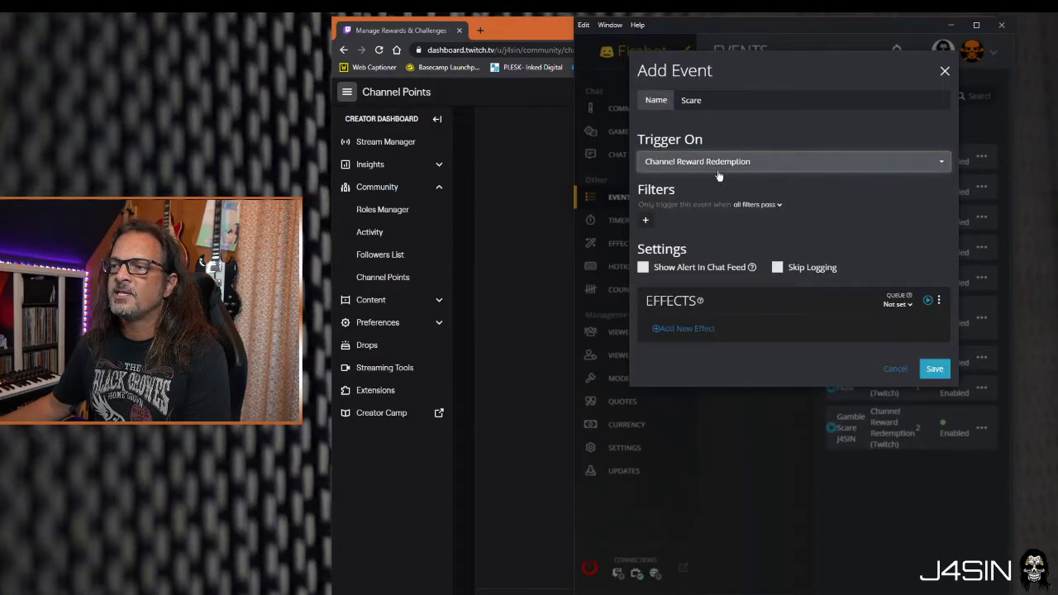
- Add a filter requiring Reward Name is "Scare" and enable Show Alert In Chat Feed for the event
{"action": "left_click", "coordinate": [646, 219]}
{"action": "left_click", "coordinate": [701, 100]}
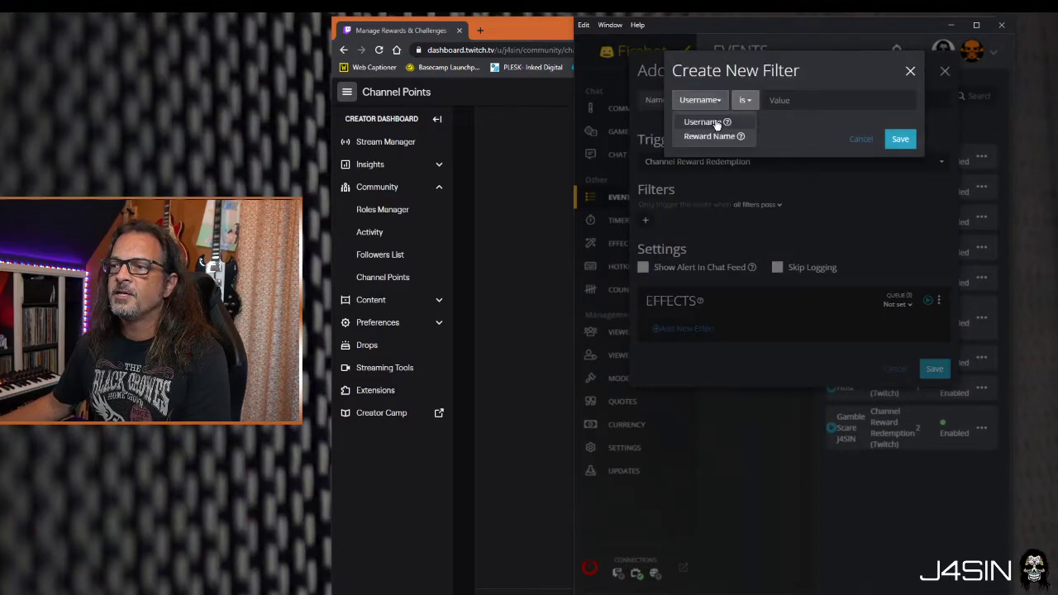
{"action": "left_click", "coordinate": [711, 135]}
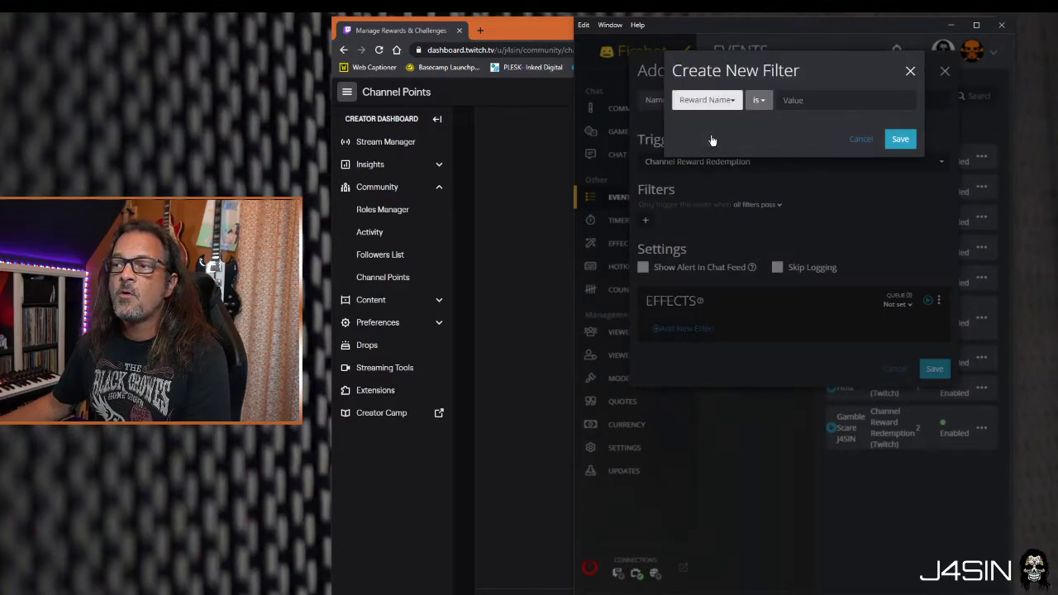
{"action": "left_click", "coordinate": [817, 100]}
{"action": "type", "text": "Scare"}
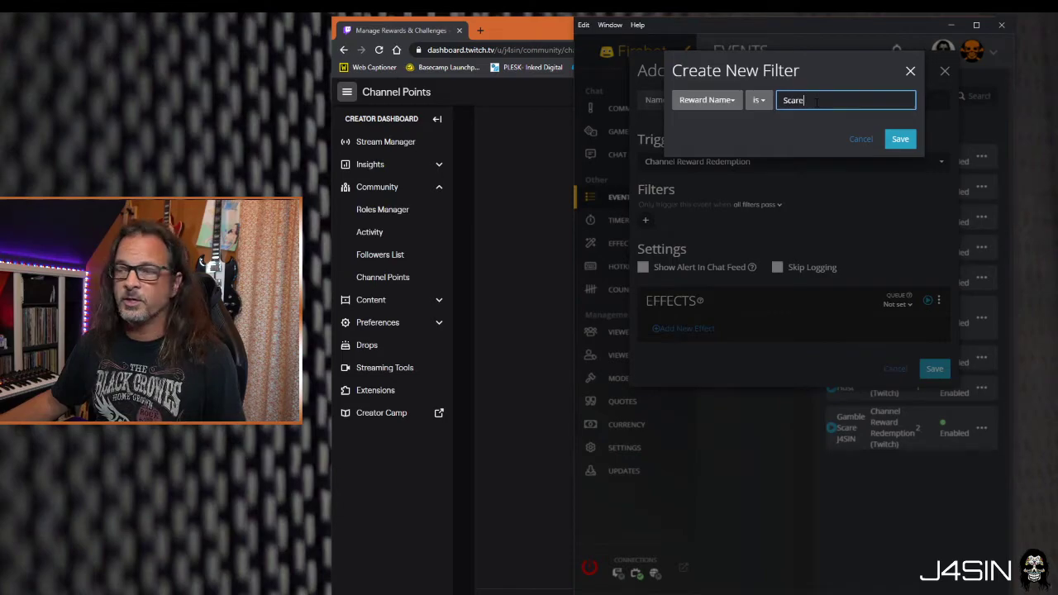
{"action": "left_click", "coordinate": [899, 139]}
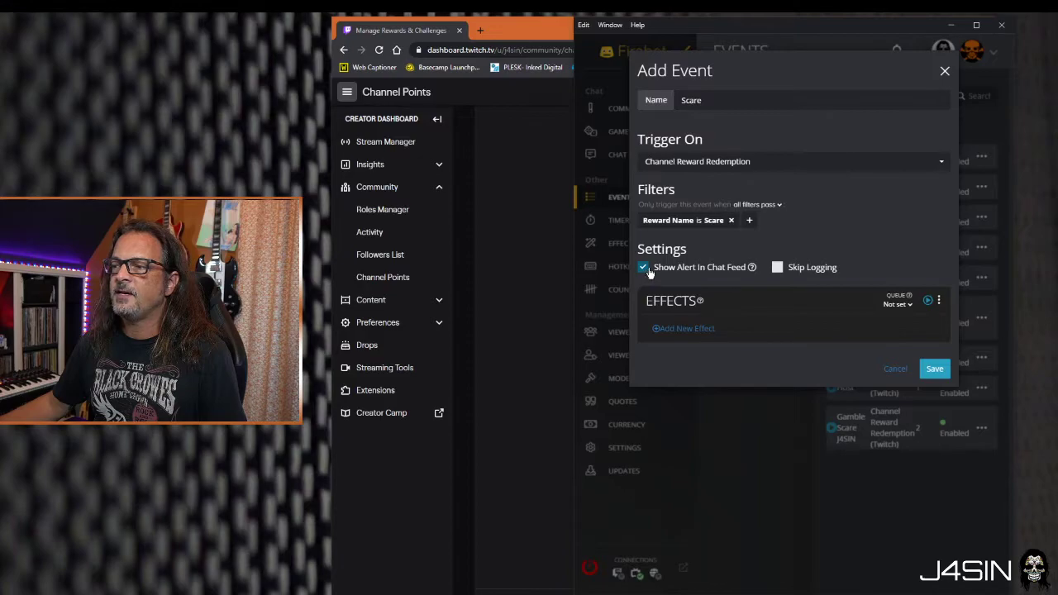
- Start a new Play Sound effect for the Scare event
{"action": "left_click", "coordinate": [680, 332]}
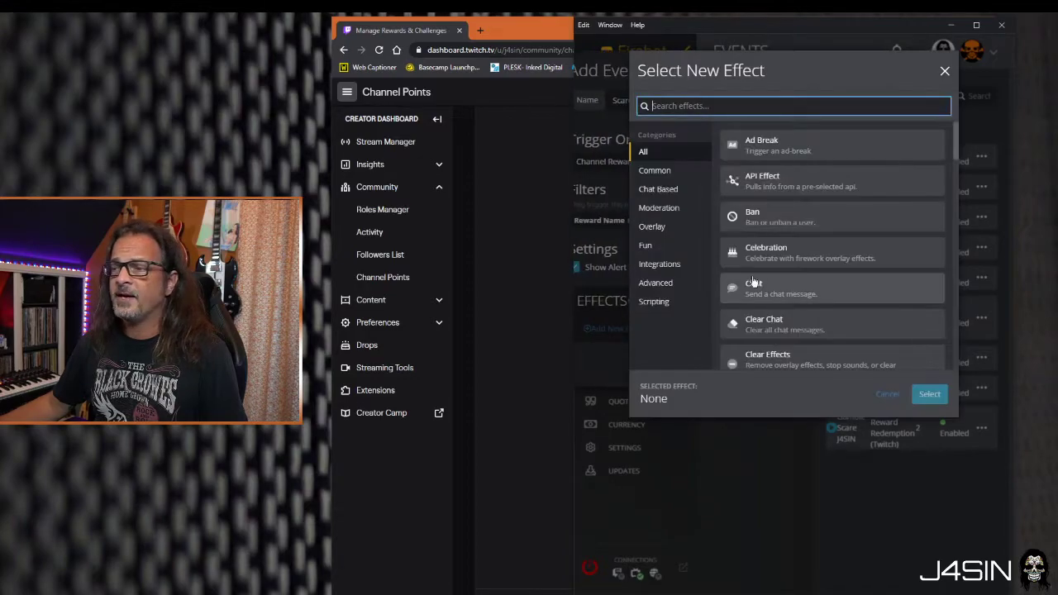
{"action": "scroll", "coordinate": [815, 287], "scroll_direction": "down", "scroll_amount": 10}
{"action": "scroll", "coordinate": [815, 288], "scroll_direction": "down", "scroll_amount": 1}
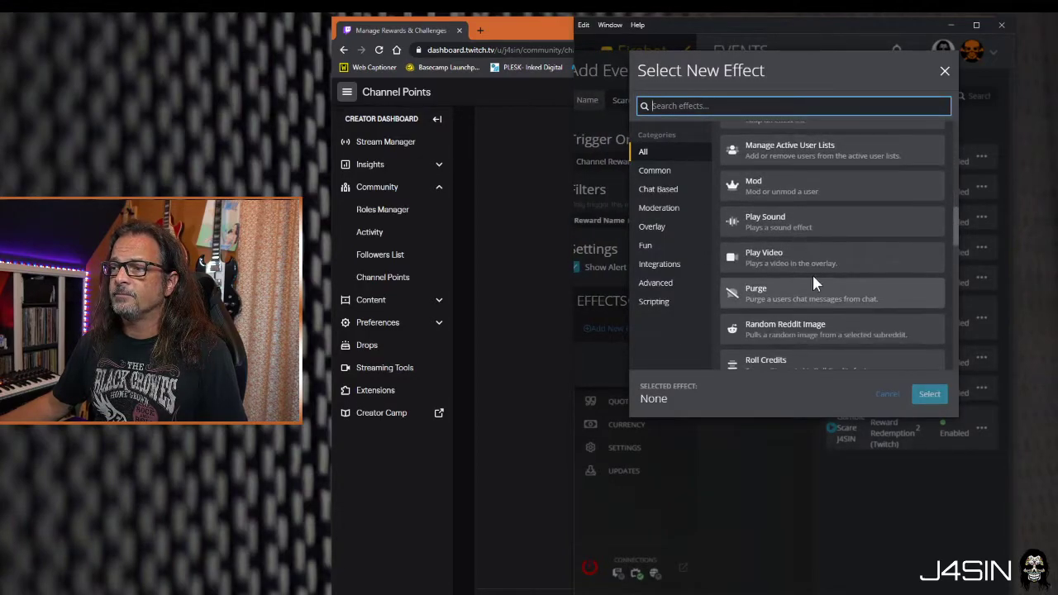
{"action": "left_click", "coordinate": [811, 223]}
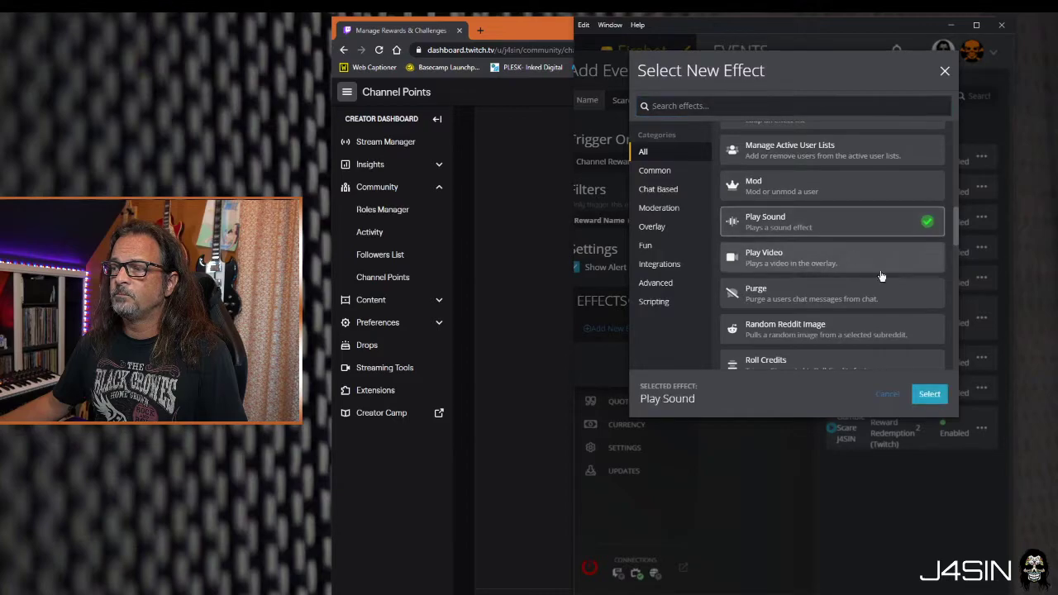
{"action": "left_click", "coordinate": [929, 394]}
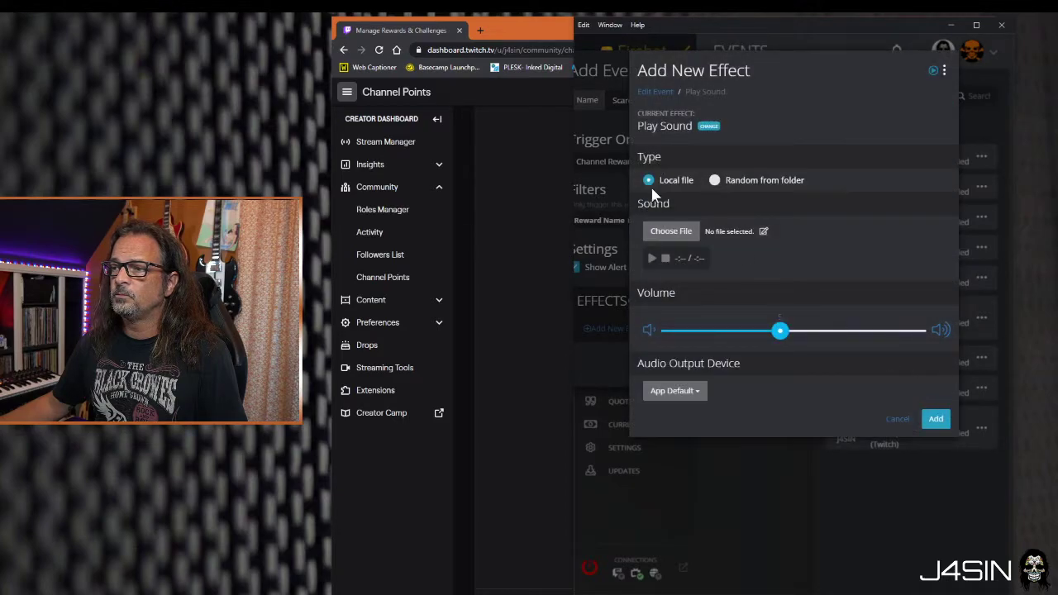
- Make the sound effect play a random file from the "fear" folder on the Desktop and add it to the event
{"action": "left_click", "coordinate": [716, 181]}
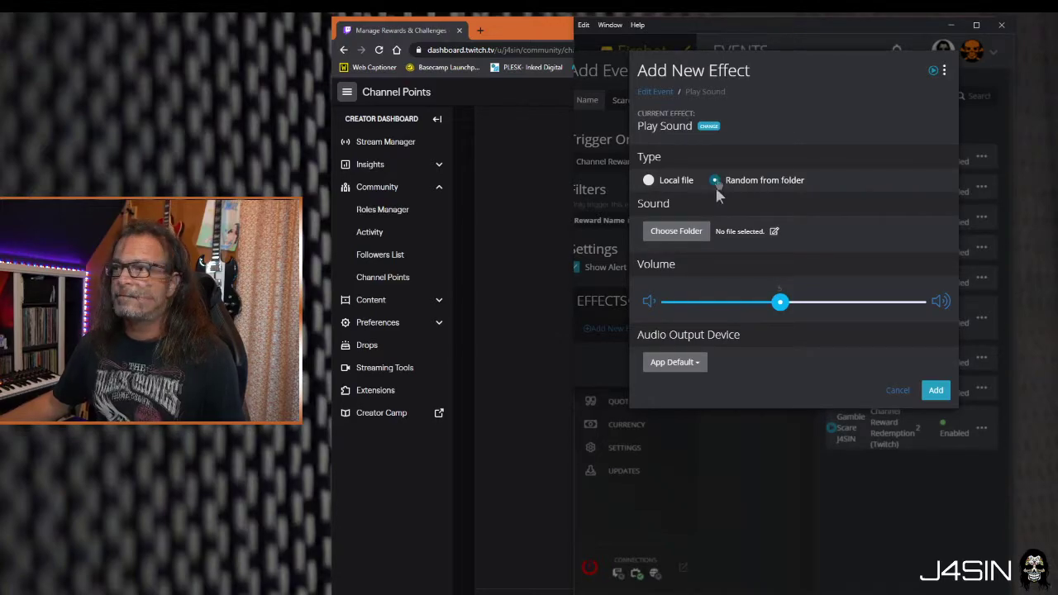
{"action": "left_click", "coordinate": [679, 233]}
{"action": "left_click", "coordinate": [45, 142]}
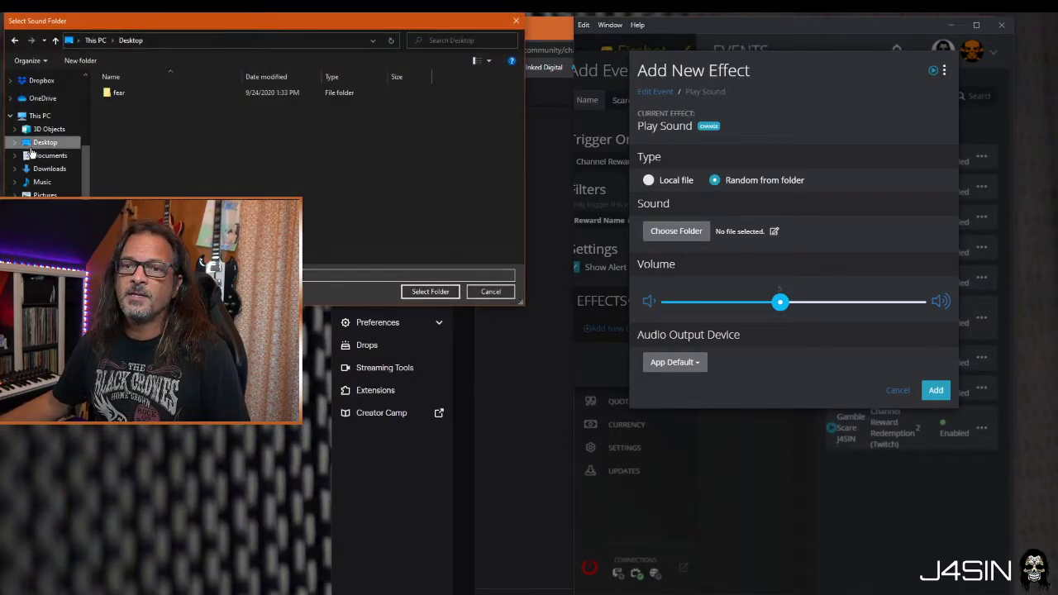
{"action": "left_click", "coordinate": [207, 92]}
{"action": "left_click", "coordinate": [422, 294]}
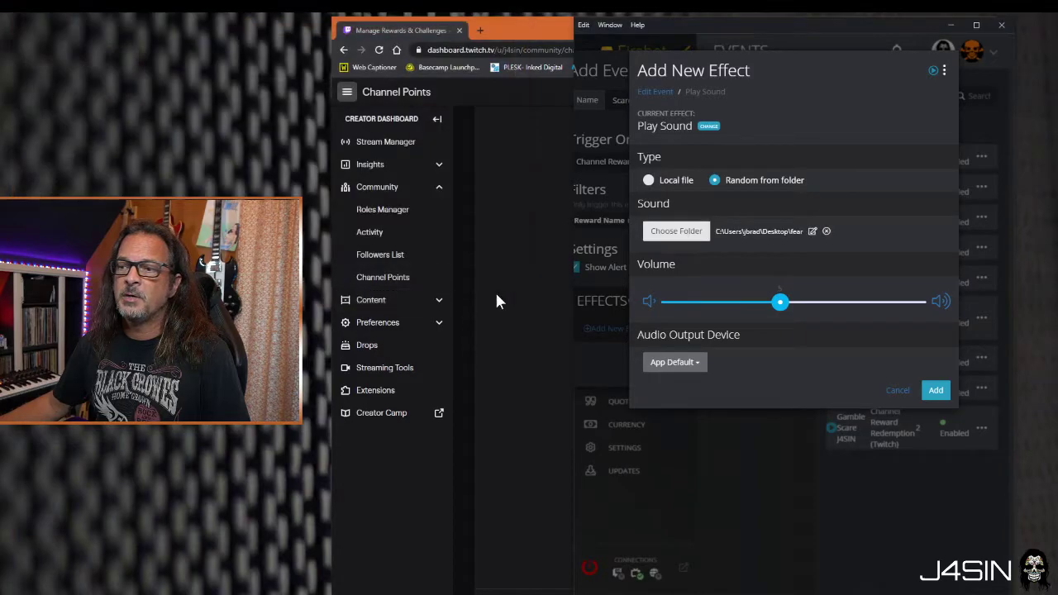
{"action": "left_click", "coordinate": [936, 390]}
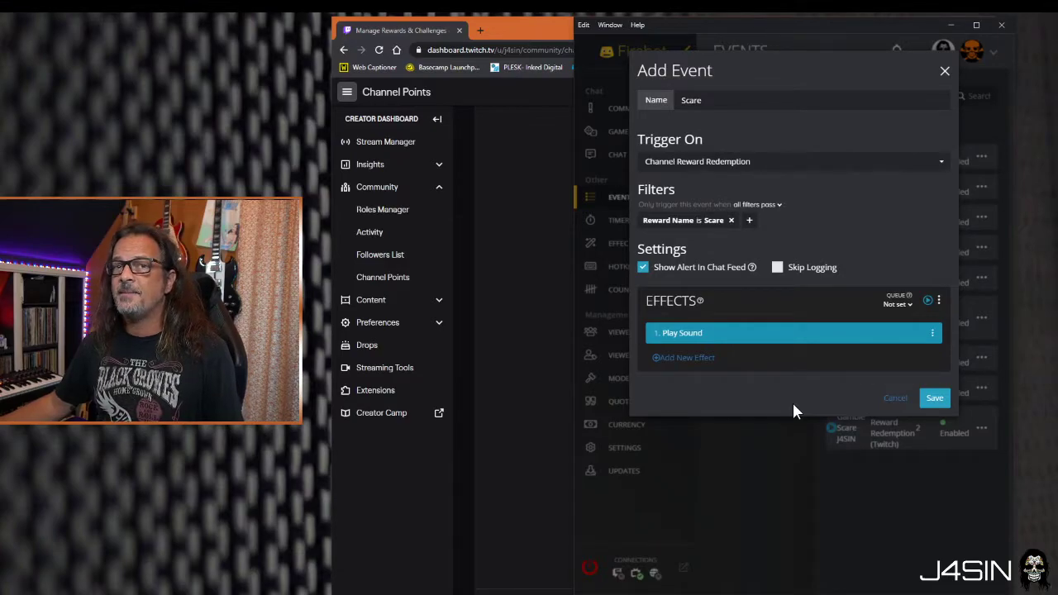
- Add a Chat effect with the message "$user scared me. Woohoo! Jerk." and save the event
{"action": "left_click", "coordinate": [707, 360]}
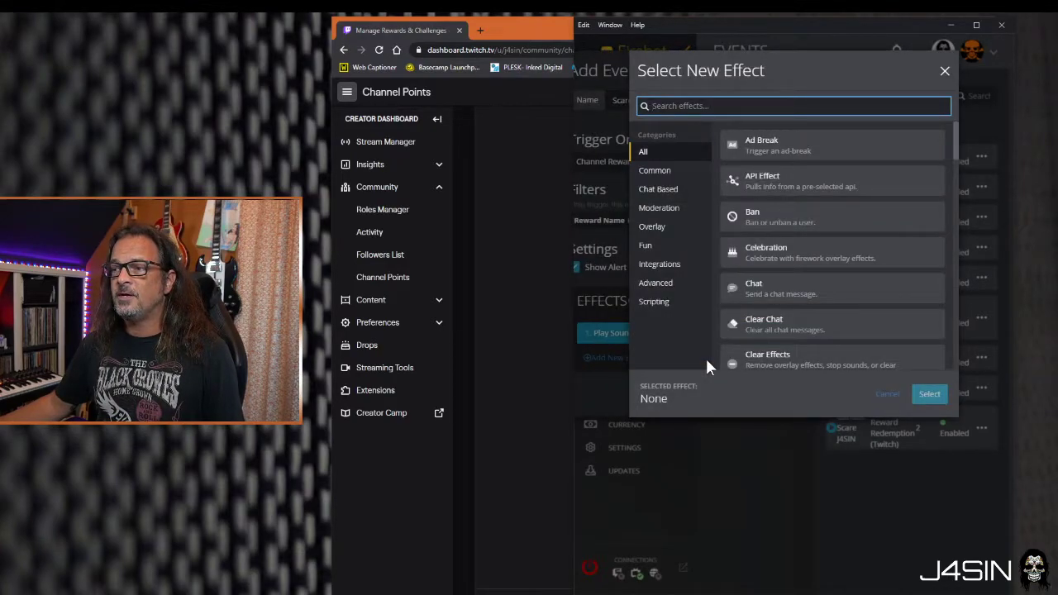
{"action": "left_click", "coordinate": [806, 296]}
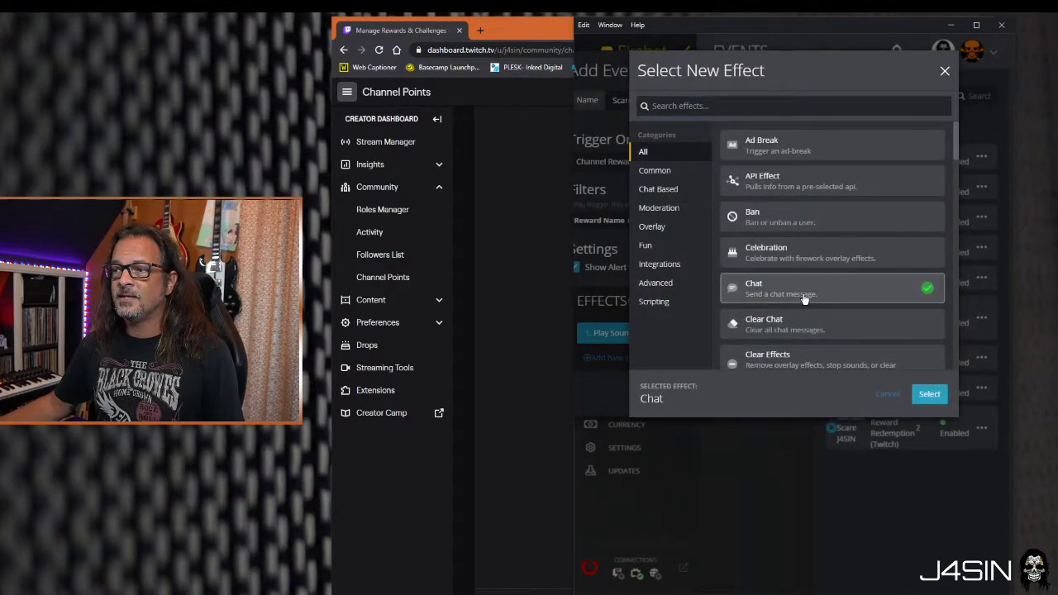
{"action": "left_click", "coordinate": [928, 394]}
{"action": "left_click", "coordinate": [699, 258]}
{"action": "type", "text": "$user scared me. Woohoo! Jer"}
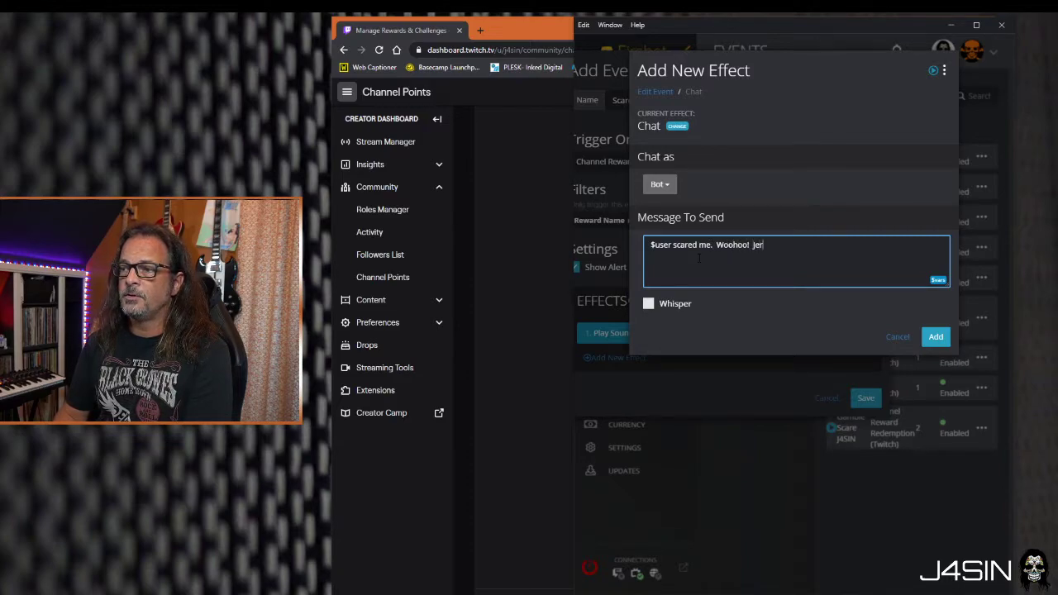
{"action": "type", "text": "."}
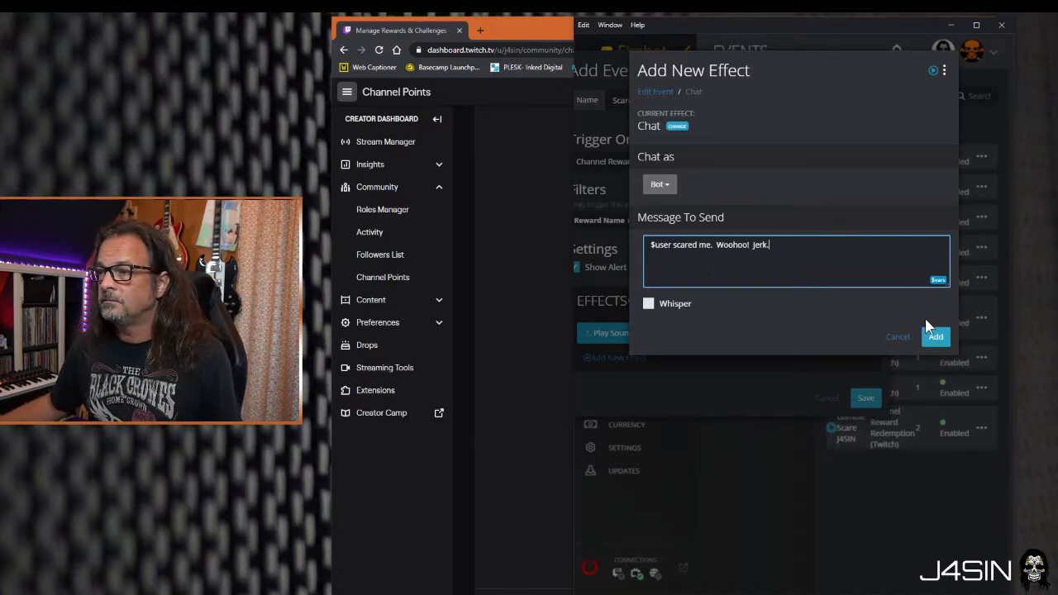
{"action": "left_click", "coordinate": [937, 337]}
{"action": "left_click", "coordinate": [934, 421]}
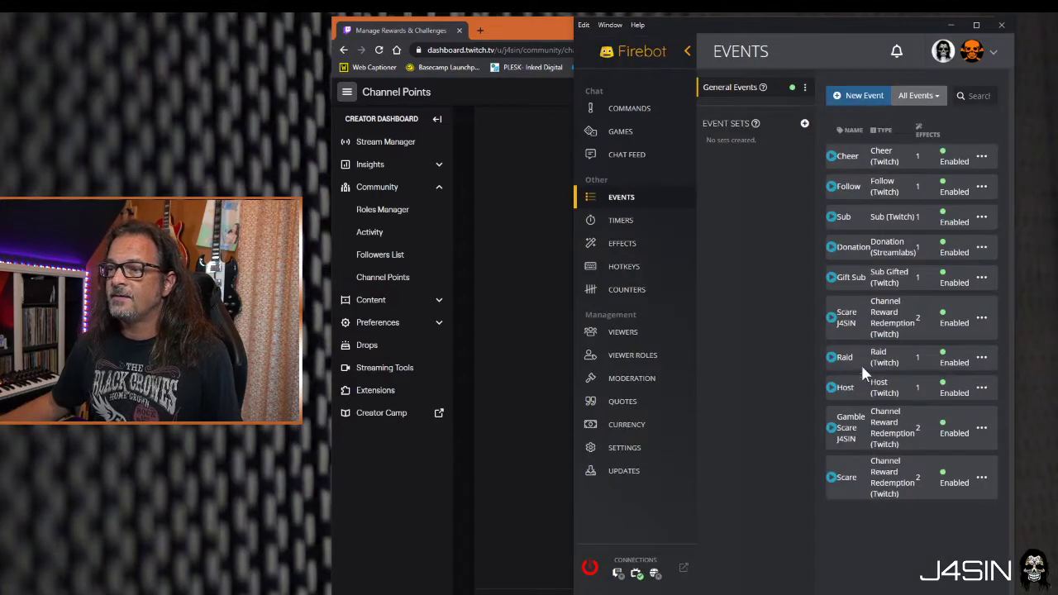